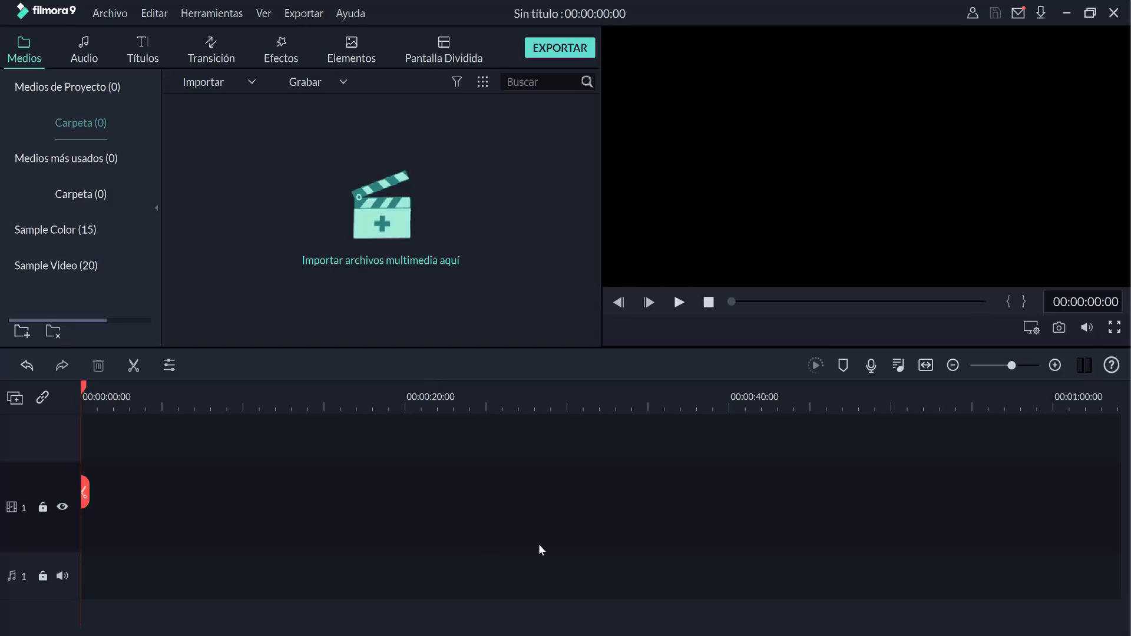
# - Import the character screenshots from the Gacha subfolder Fondo 18 - Escuela into the project media
pyautogui.click(364, 218)
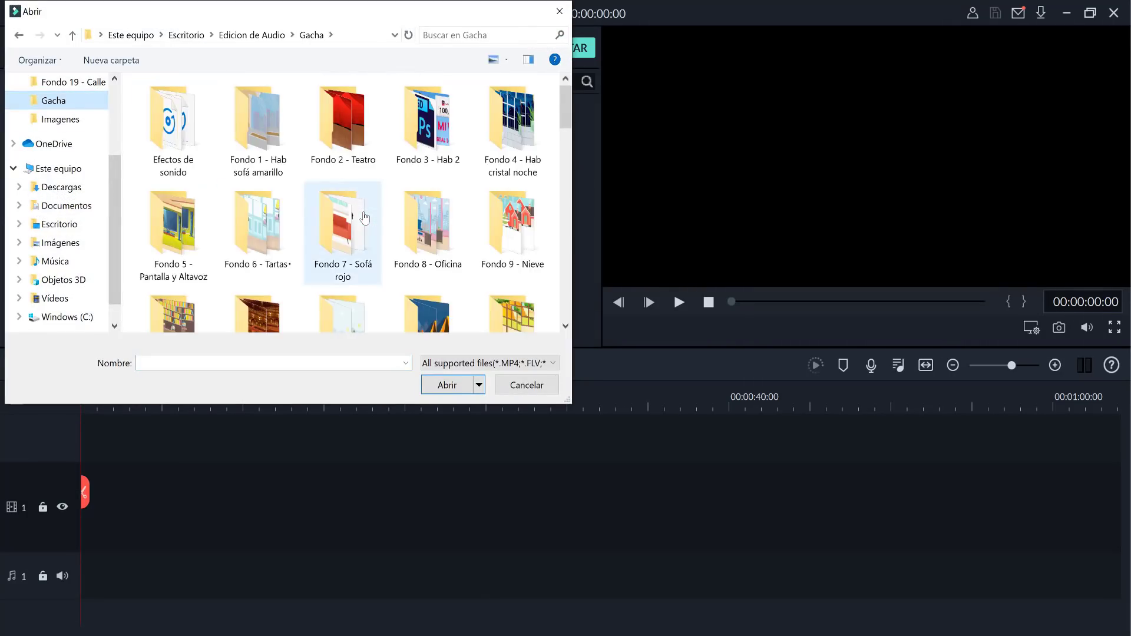
pyautogui.doubleClick(428, 176)
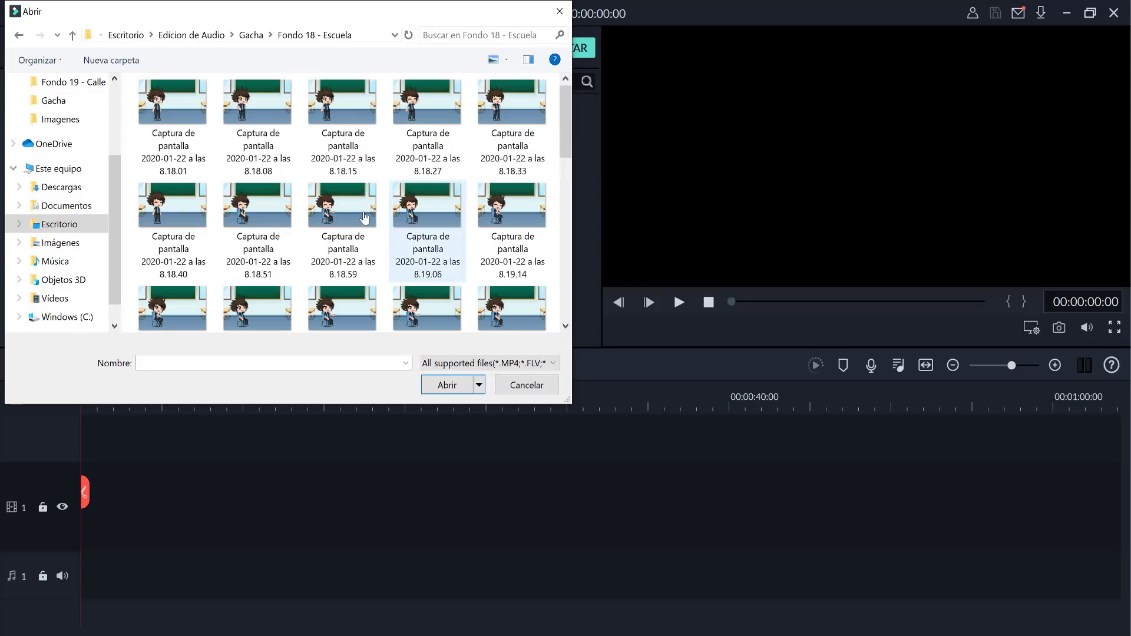
pyautogui.scroll(-3, 365, 218)
pyautogui.scroll(3, 365, 218)
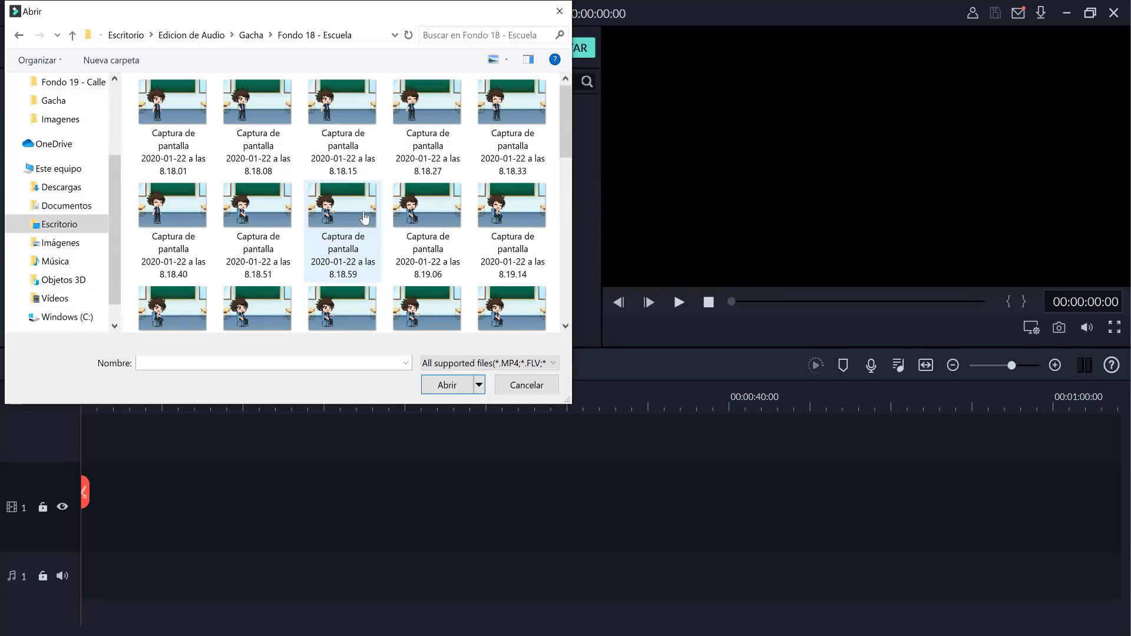
pyautogui.moveTo(127, 101)
pyautogui.mouseDown()
pyautogui.moveTo(496, 288)
pyautogui.moveTo(518, 315)
pyautogui.mouseUp()
pyautogui.moveTo(365, 218); pyautogui.dragTo(365, 218)
pyautogui.press('Return')
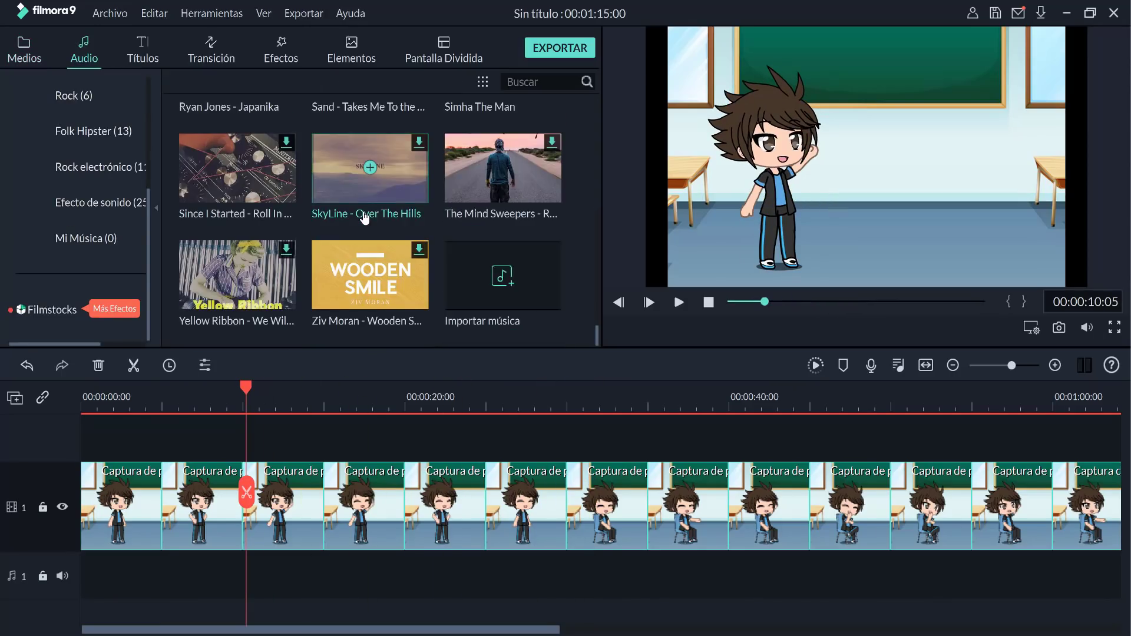
pyautogui.scroll(8, 365, 218)
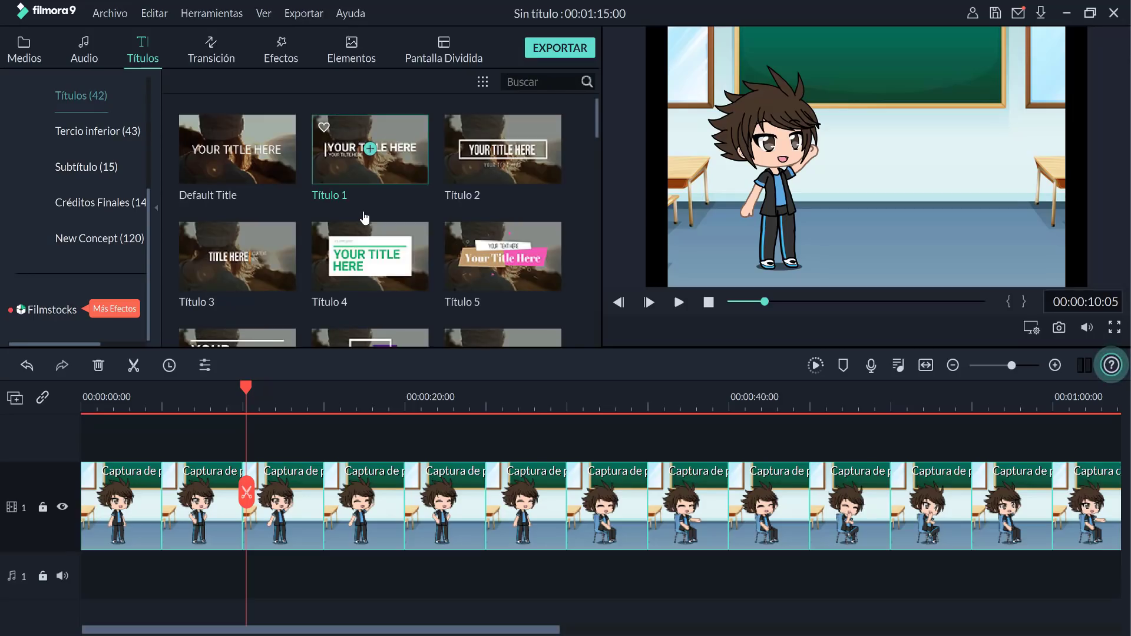
pyautogui.scroll(-5, 365, 218)
pyautogui.scroll(-5, 365, 218)
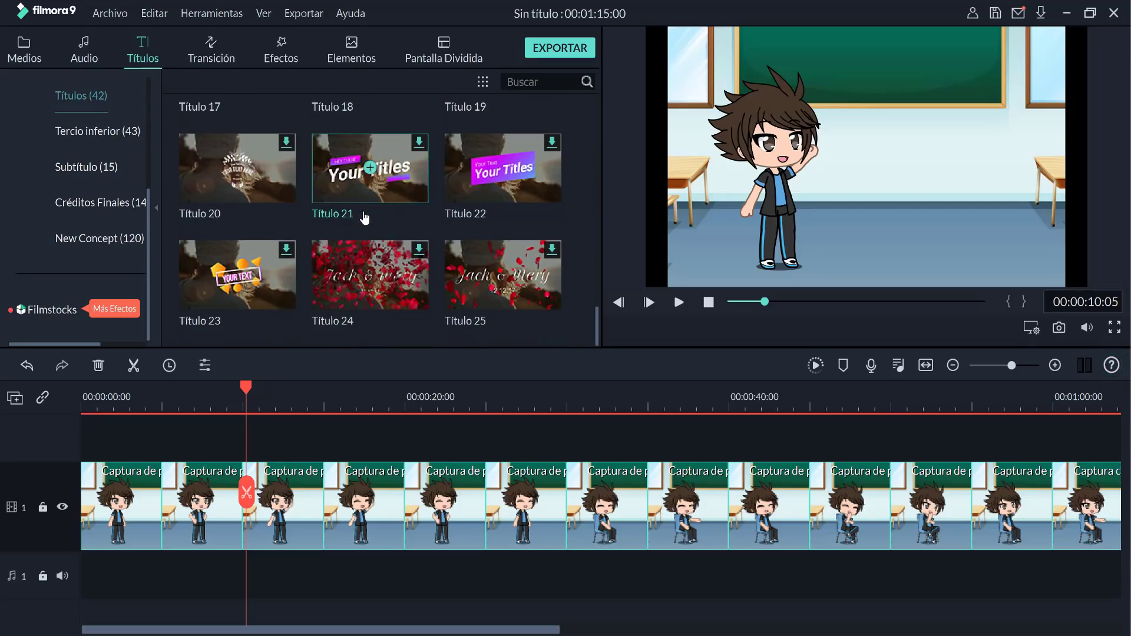
# - Add the Linear 1 transition between the first and second clips on the video track
pyautogui.hotkey('alt', '4')
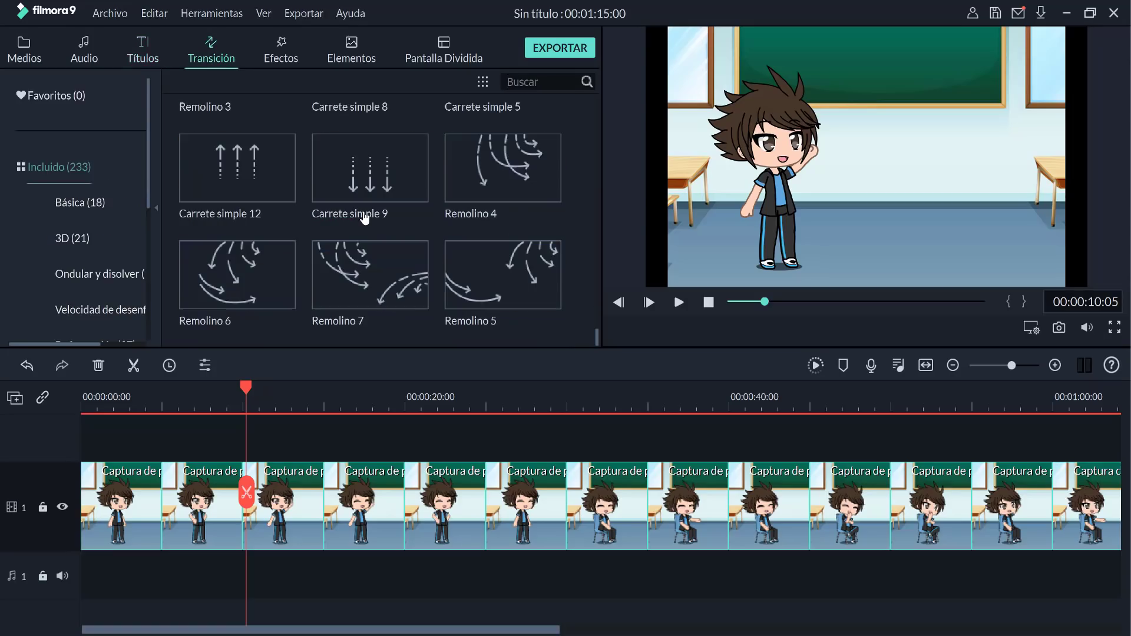
pyautogui.scroll(15, 364, 218)
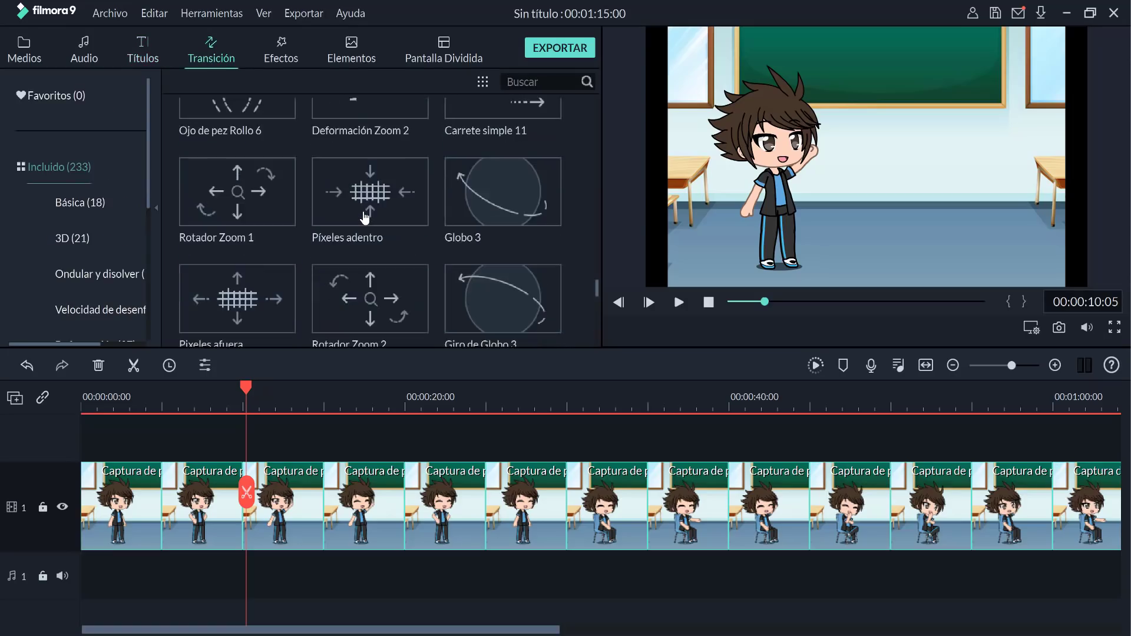
pyautogui.scroll(15, 364, 218)
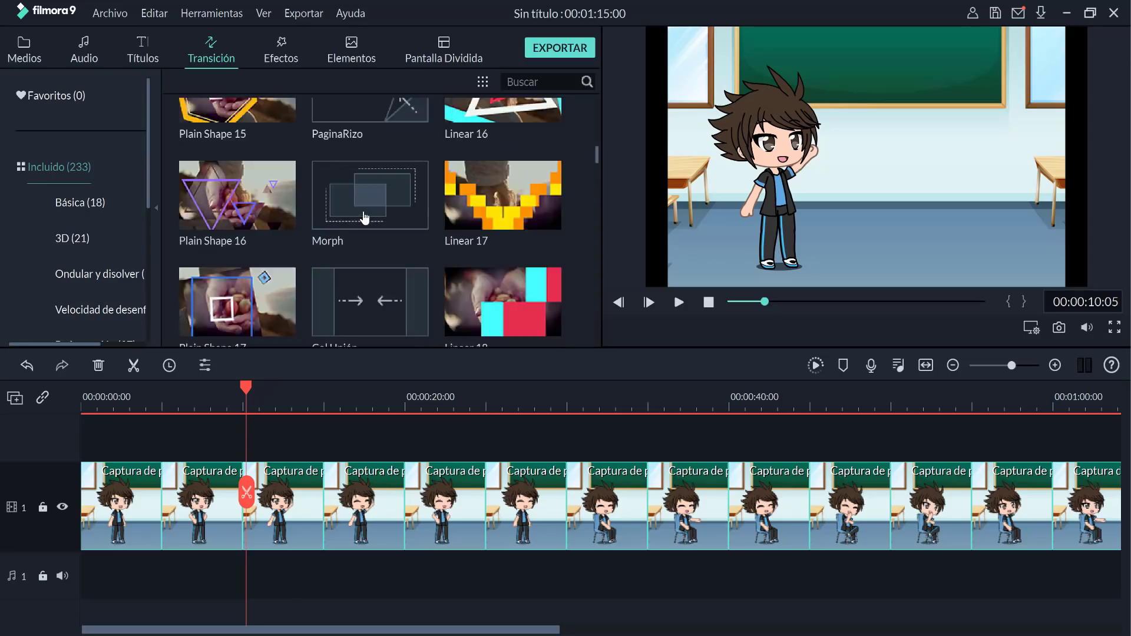
pyautogui.moveTo(503, 149)
pyautogui.mouseDown()
pyautogui.moveTo(258, 505)
pyautogui.moveTo(162, 505)
pyautogui.mouseUp()
# - Play back the transition between the first two clips, starting from about 00:00:02:15
pyautogui.moveTo(246, 388); pyautogui.dragTo(123, 388)
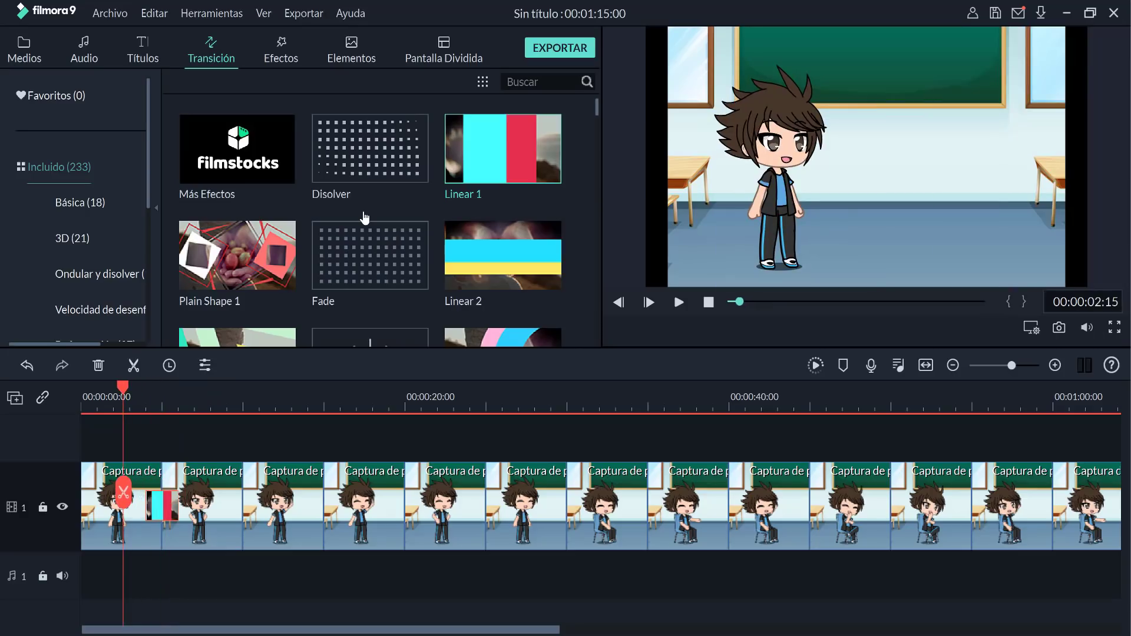
pyautogui.click(678, 301)
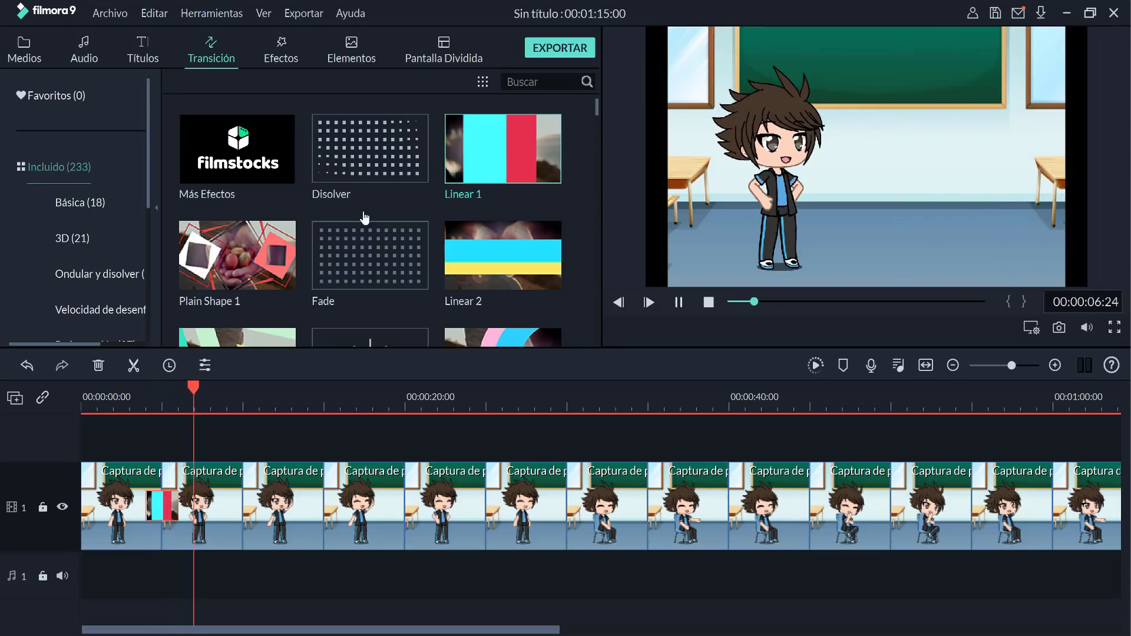
pyautogui.press('space')
# - Apply the Girasol filter to the fifth clip on the timeline and preview the filtered frame
pyautogui.hotkey('alt', '5')
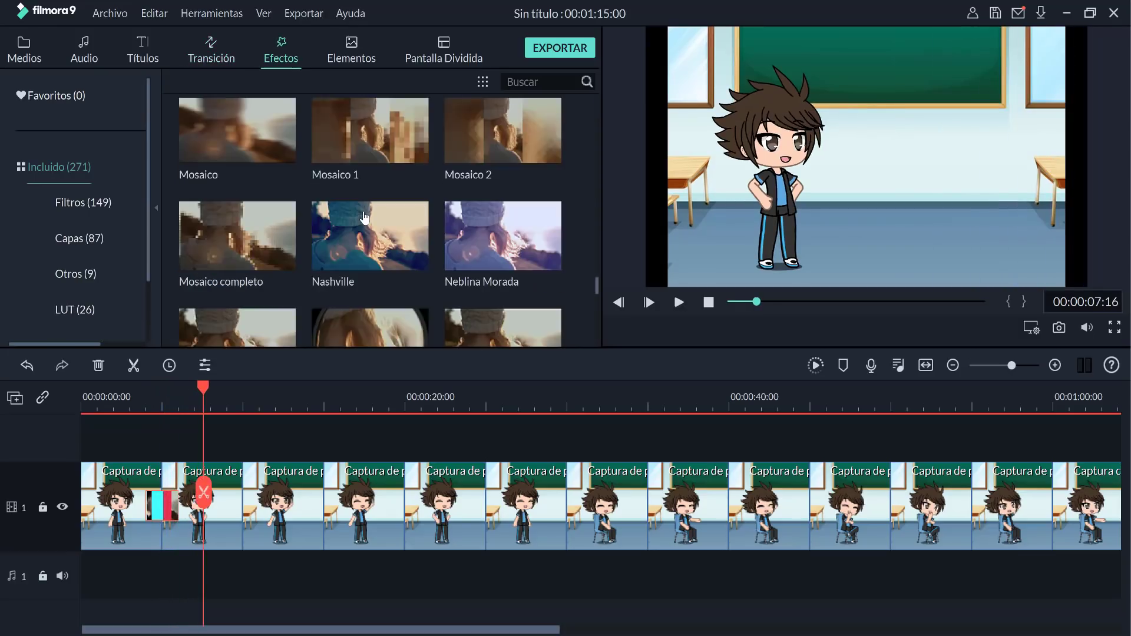
pyautogui.scroll(-10, 364, 218)
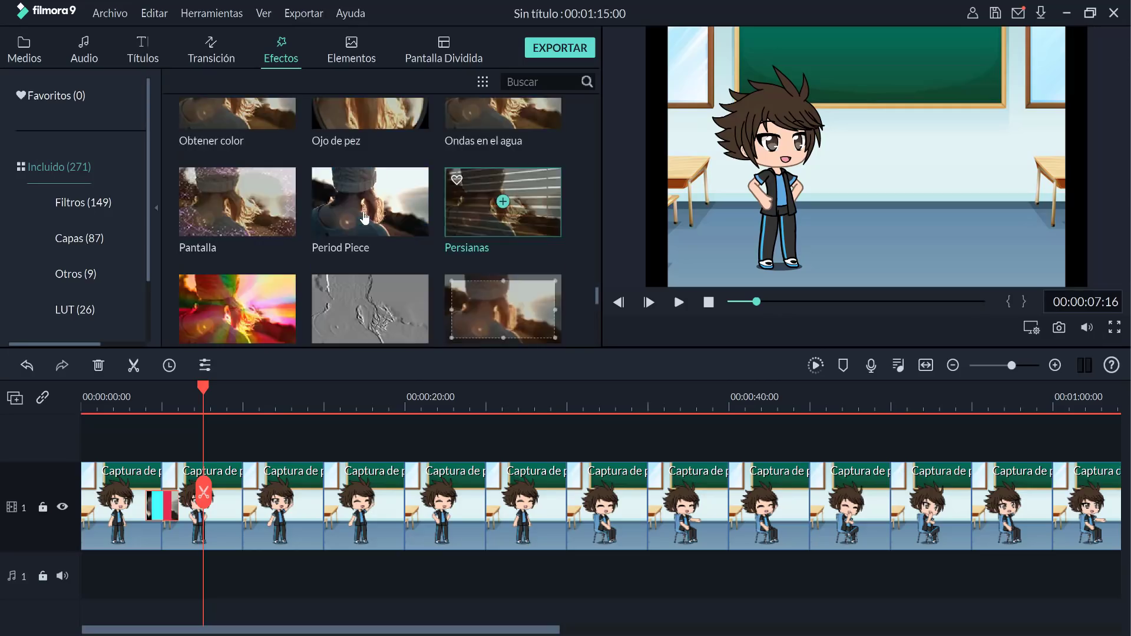
pyautogui.scroll(15, 364, 218)
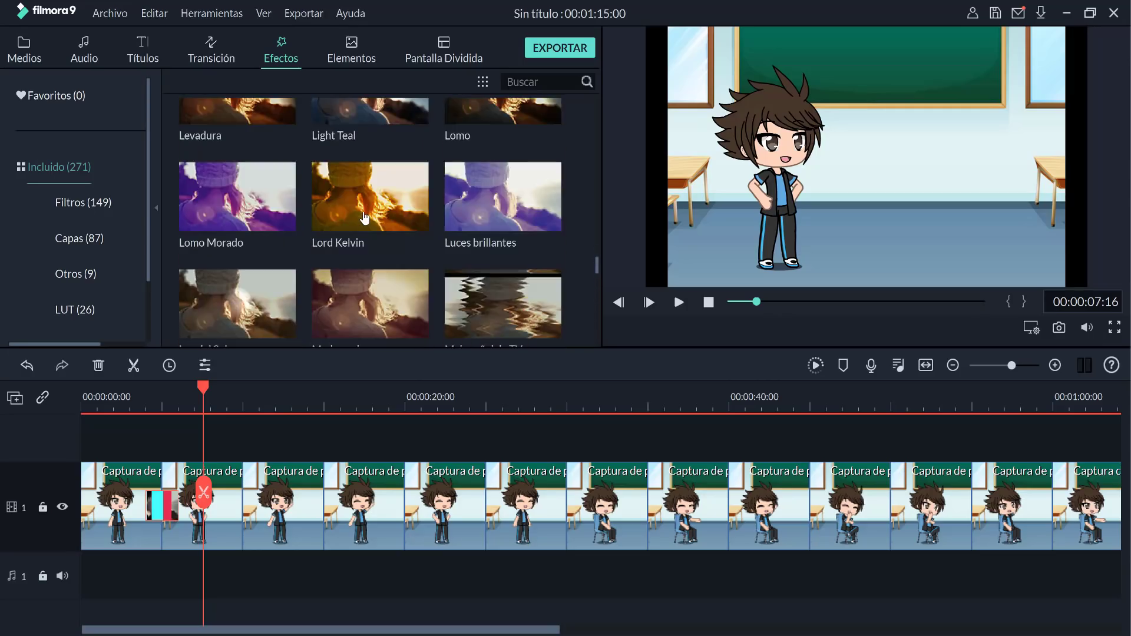
pyautogui.scroll(5, 365, 218)
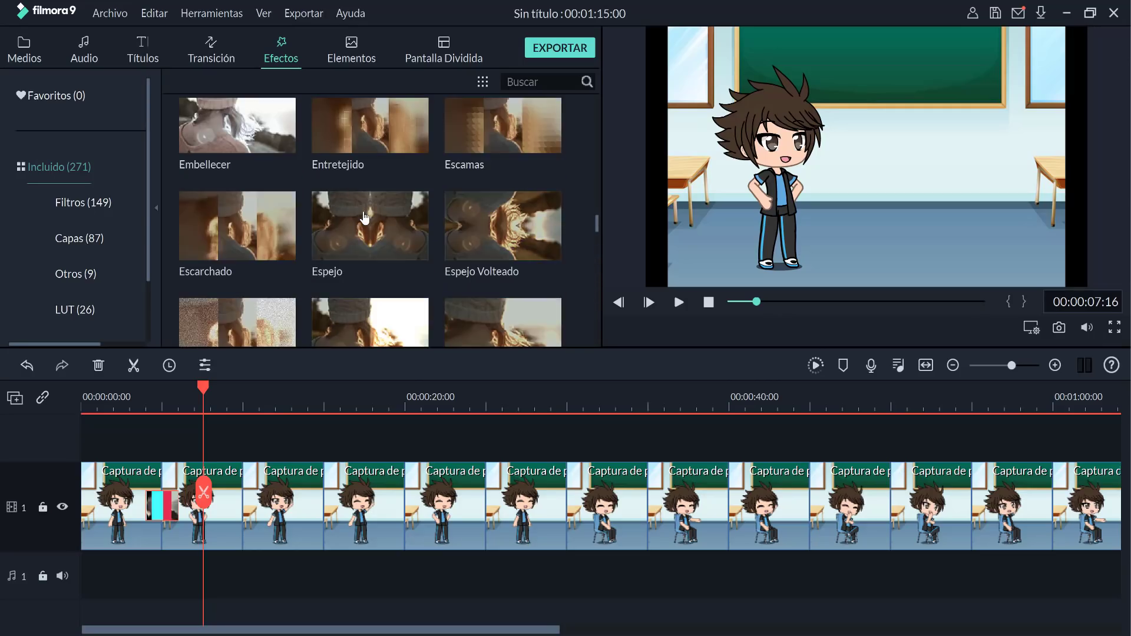
pyautogui.scroll(10, 365, 218)
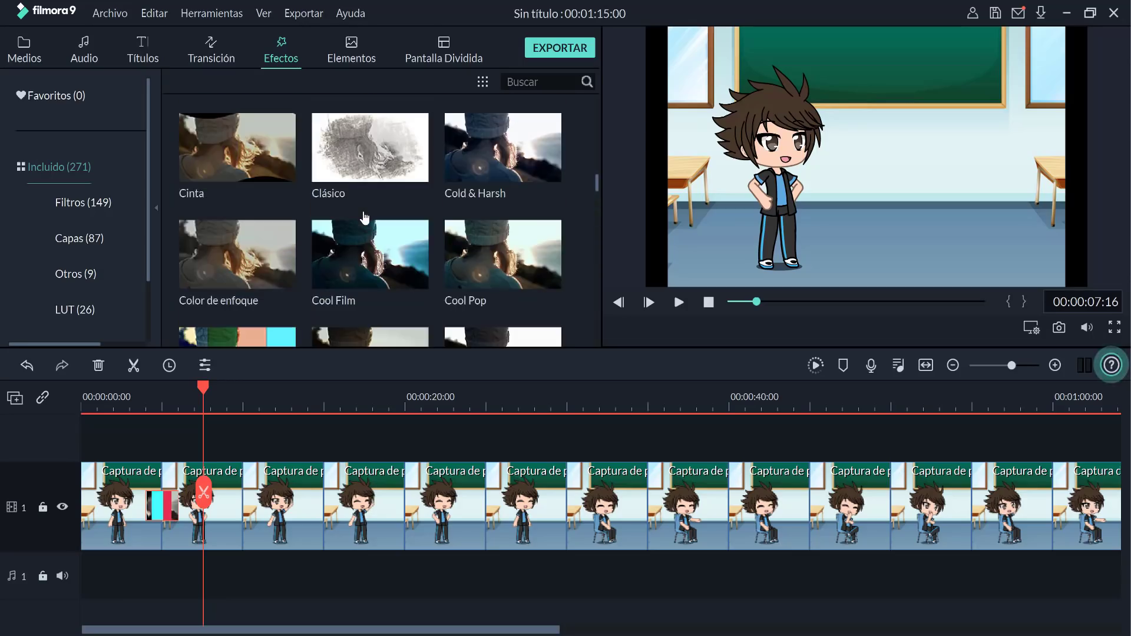
pyautogui.scroll(10, 364, 218)
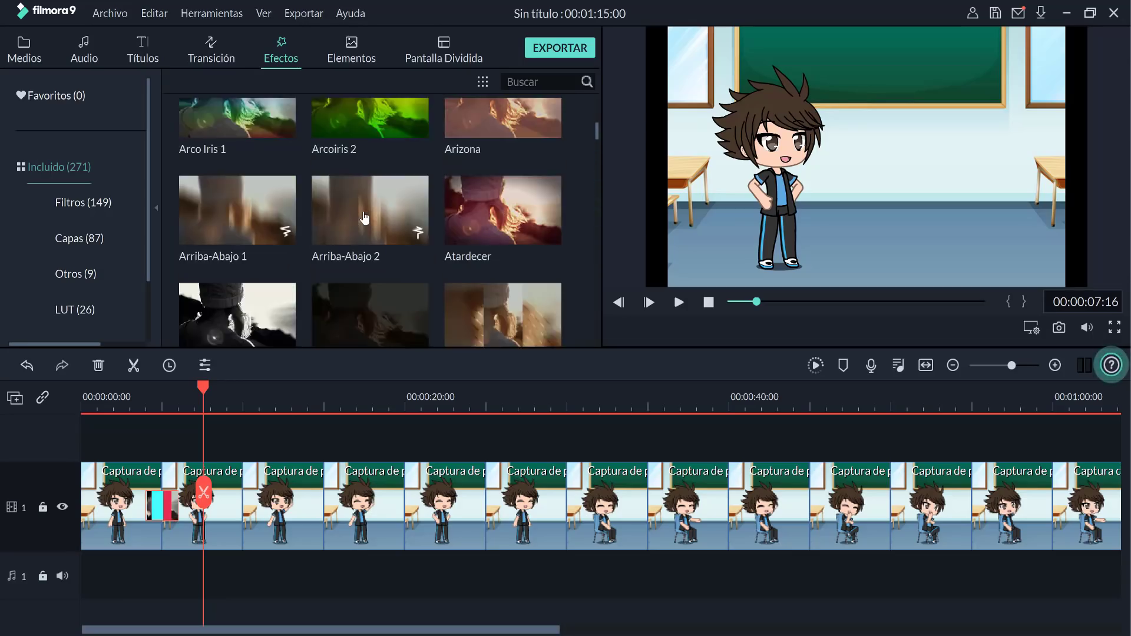
pyautogui.scroll(-15, 364, 218)
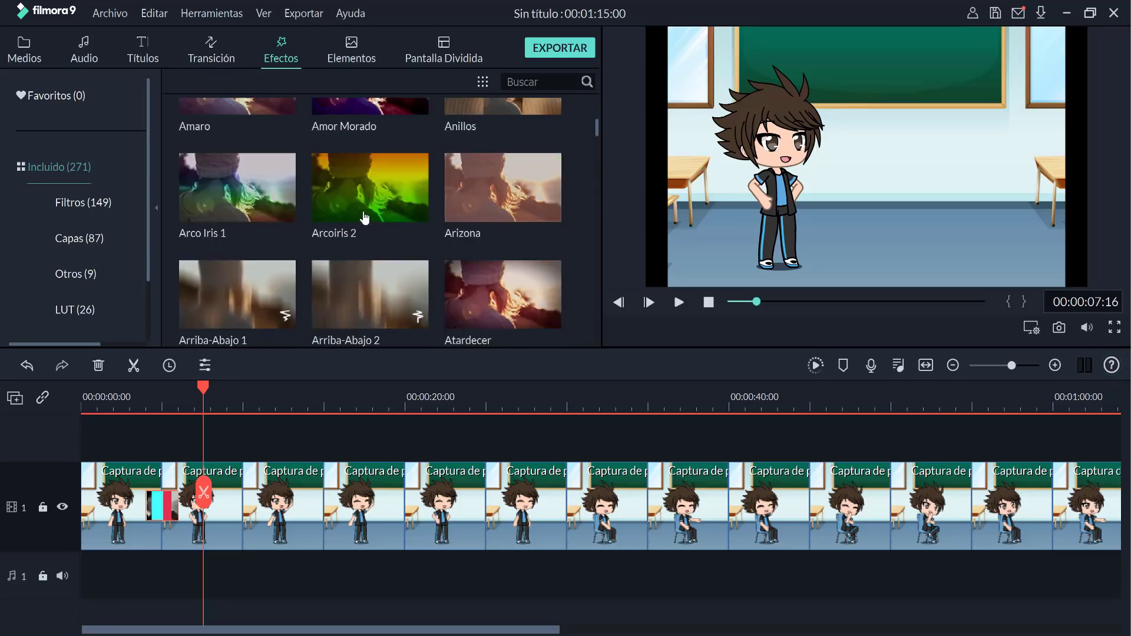
pyautogui.scroll(-10, 365, 218)
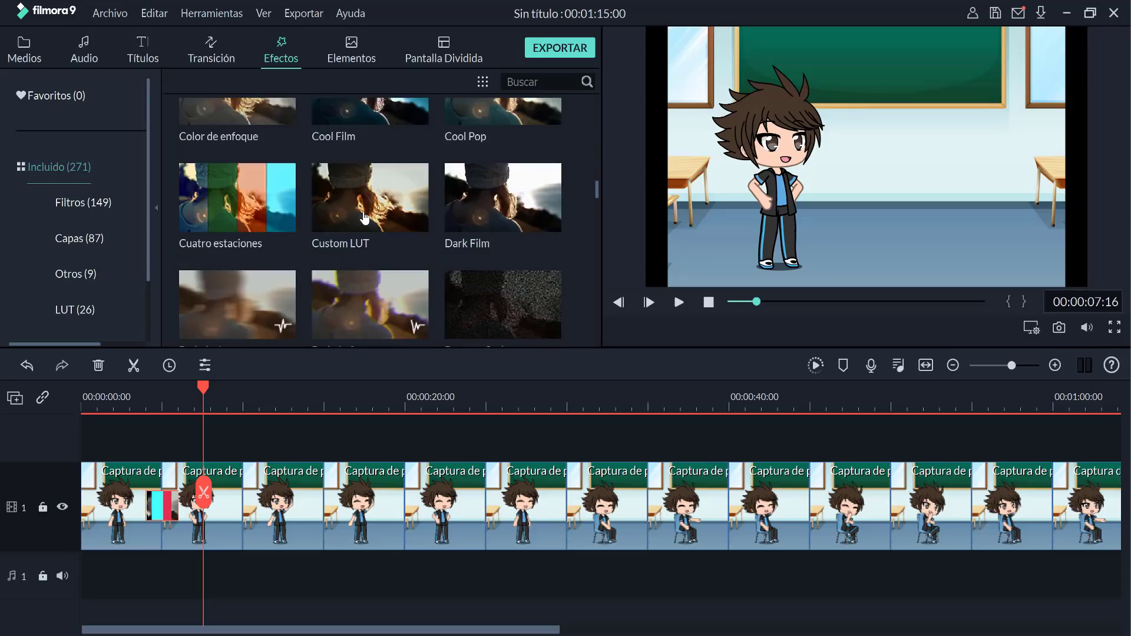
pyautogui.scroll(-8, 365, 218)
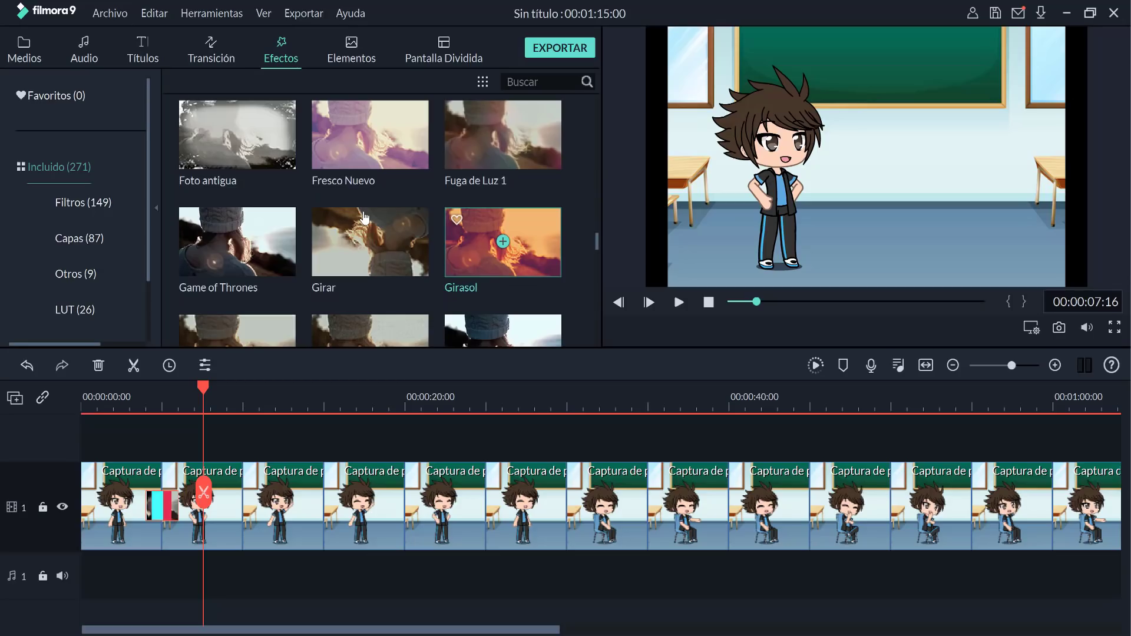
pyautogui.moveTo(502, 242); pyautogui.dragTo(443, 505)
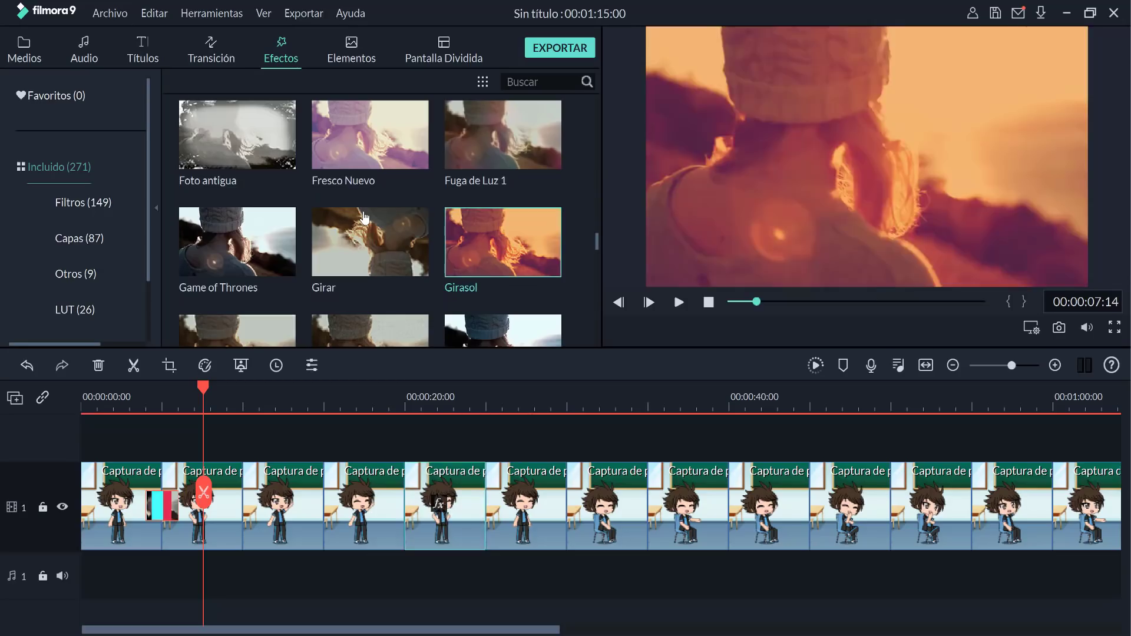
pyautogui.moveTo(203, 387)
pyautogui.mouseDown()
pyautogui.moveTo(467, 387)
pyautogui.moveTo(355, 387)
pyautogui.mouseUp()
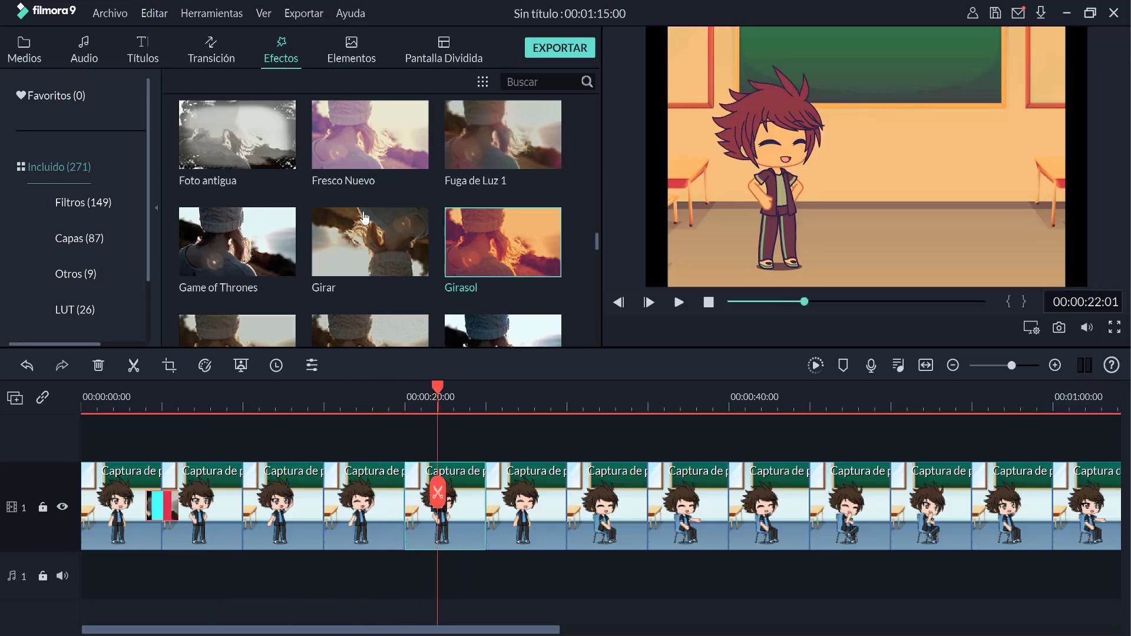
# - Apply the Warm Film filter to the eighth clip and move the playhead to about 00:00:31:11
pyautogui.scroll(-5, 365, 218)
pyautogui.scroll(-3, 364, 219)
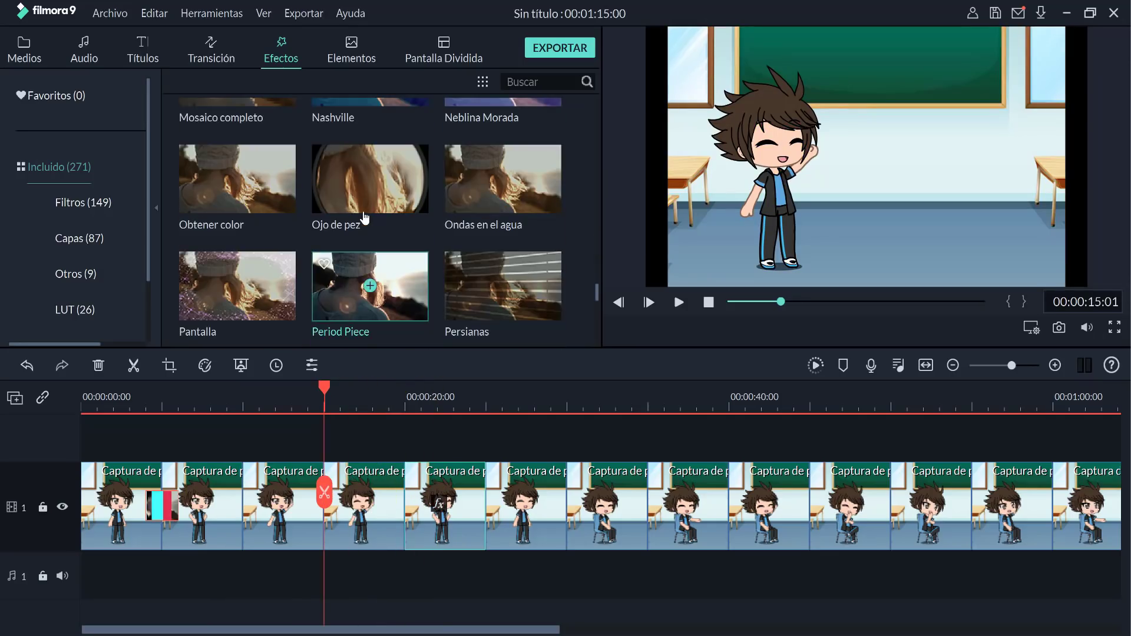
pyautogui.scroll(-8, 364, 219)
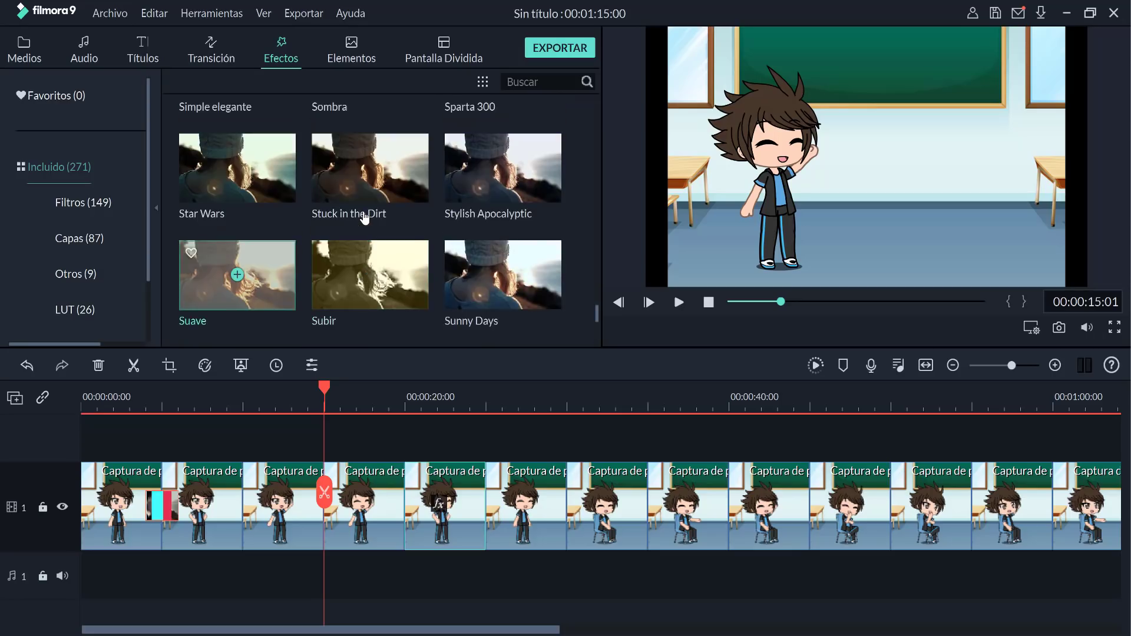
pyautogui.scroll(-5, 364, 219)
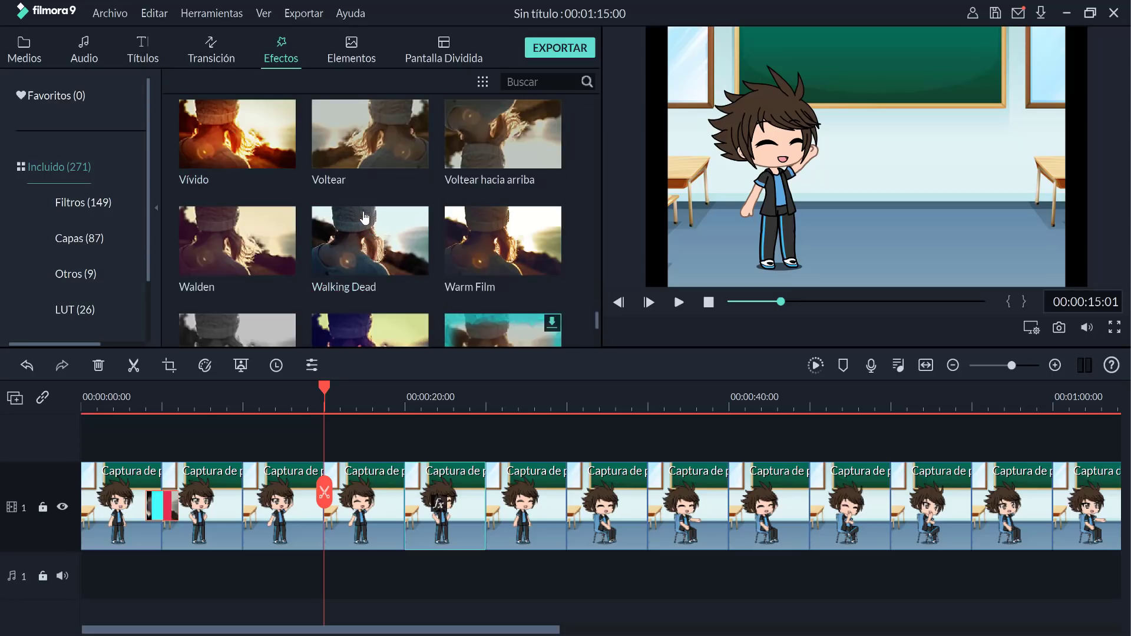
pyautogui.moveTo(503, 240); pyautogui.dragTo(688, 505)
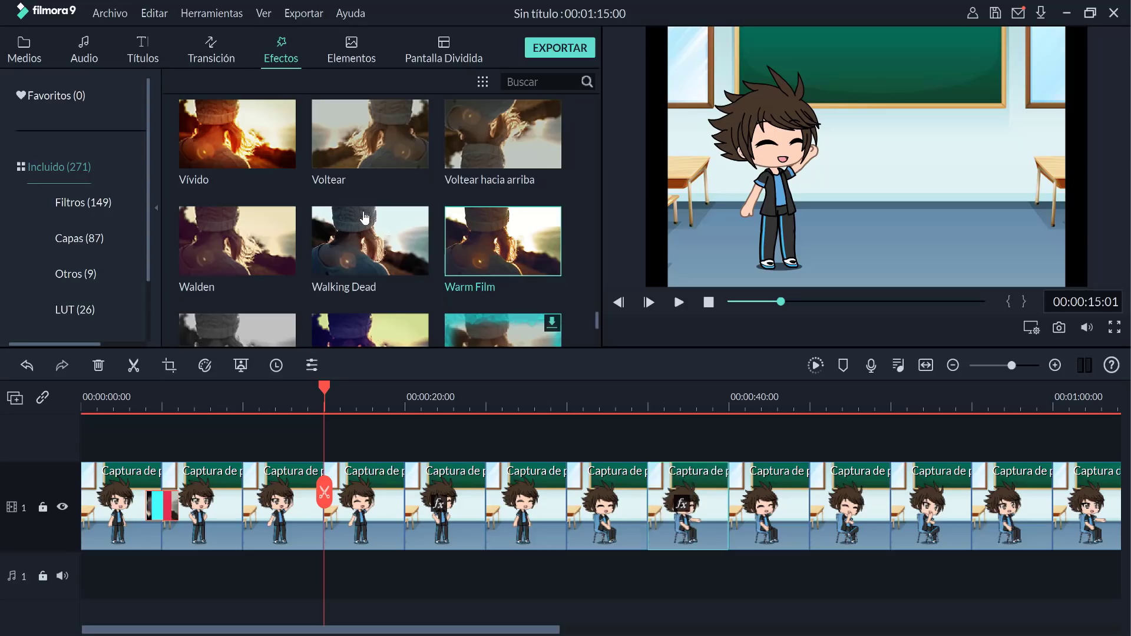
pyautogui.moveTo(324, 387)
pyautogui.mouseDown()
pyautogui.moveTo(719, 387)
pyautogui.moveTo(589, 387)
pyautogui.mouseUp()
# - Browse the elements library, examining the Dibujos a mano, Insignia and Tutorial categories
pyautogui.click(351, 49)
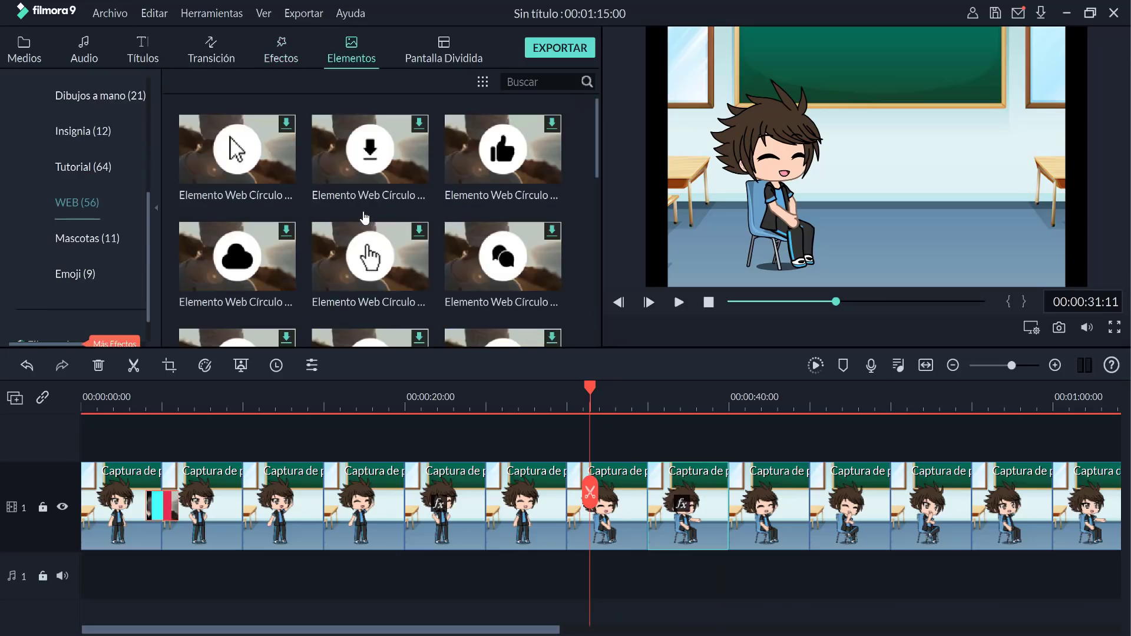
pyautogui.scroll(-3, 370, 253)
pyautogui.click(100, 95)
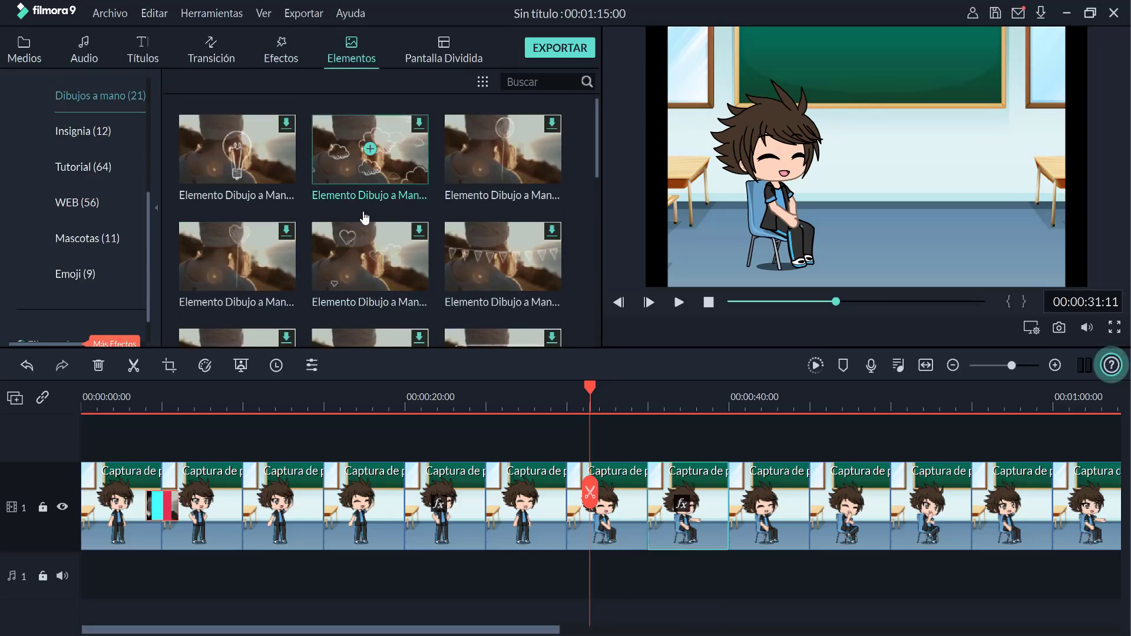
pyautogui.scroll(-5, 370, 206)
pyautogui.scroll(4, 365, 218)
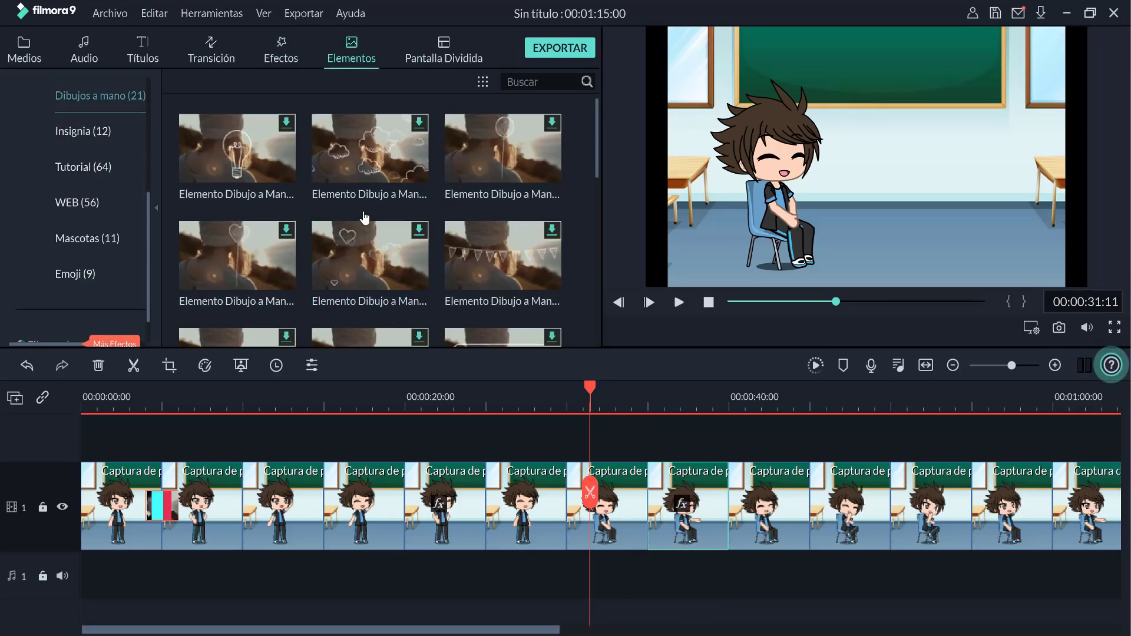
pyautogui.scroll(-10, 365, 218)
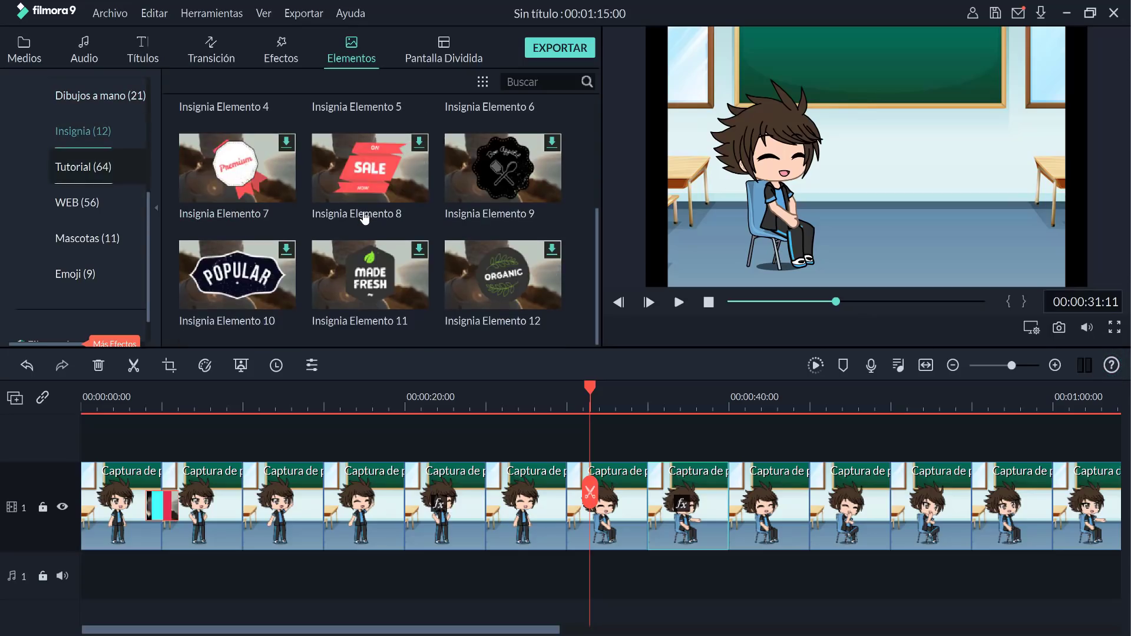
pyautogui.scroll(-8, 365, 218)
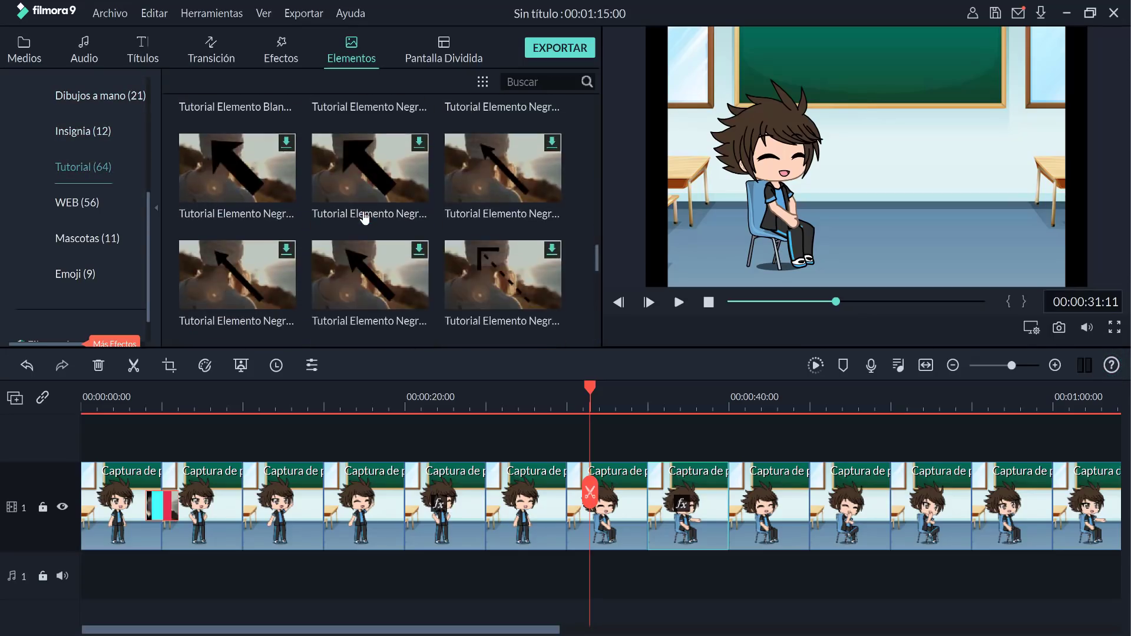
pyautogui.scroll(-3, 366, 217)
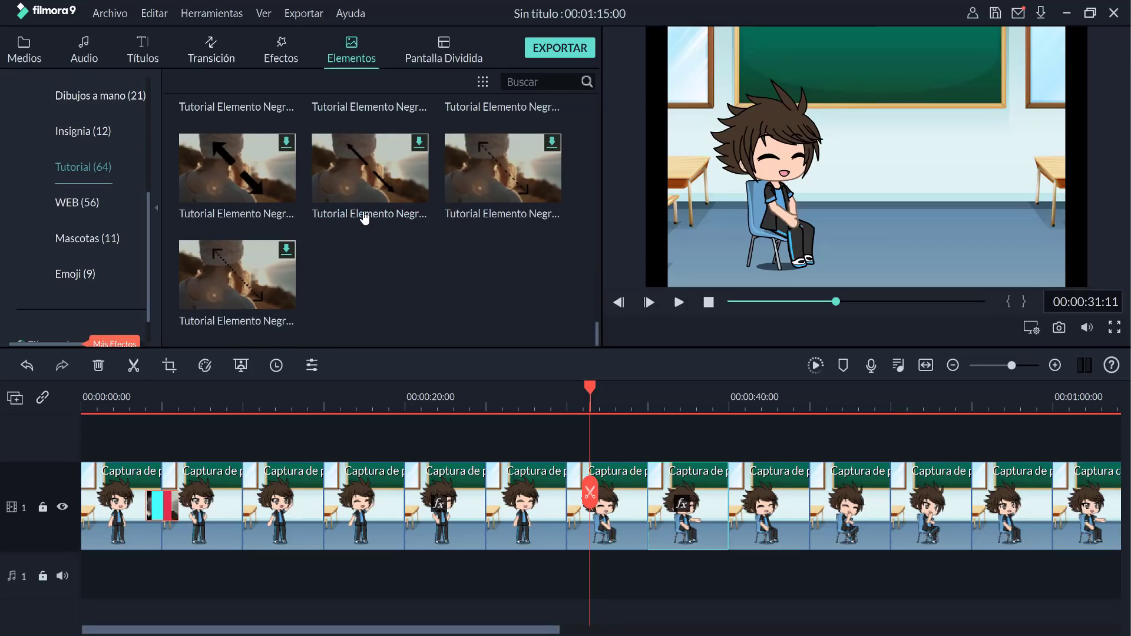
# - Show the titles library and play back the lower-third title over the first clip, pausing at about 00:00:03:13
pyautogui.hotkey('alt', '4')
pyautogui.hotkey('alt', '5')
pyautogui.hotkey('alt', '3')
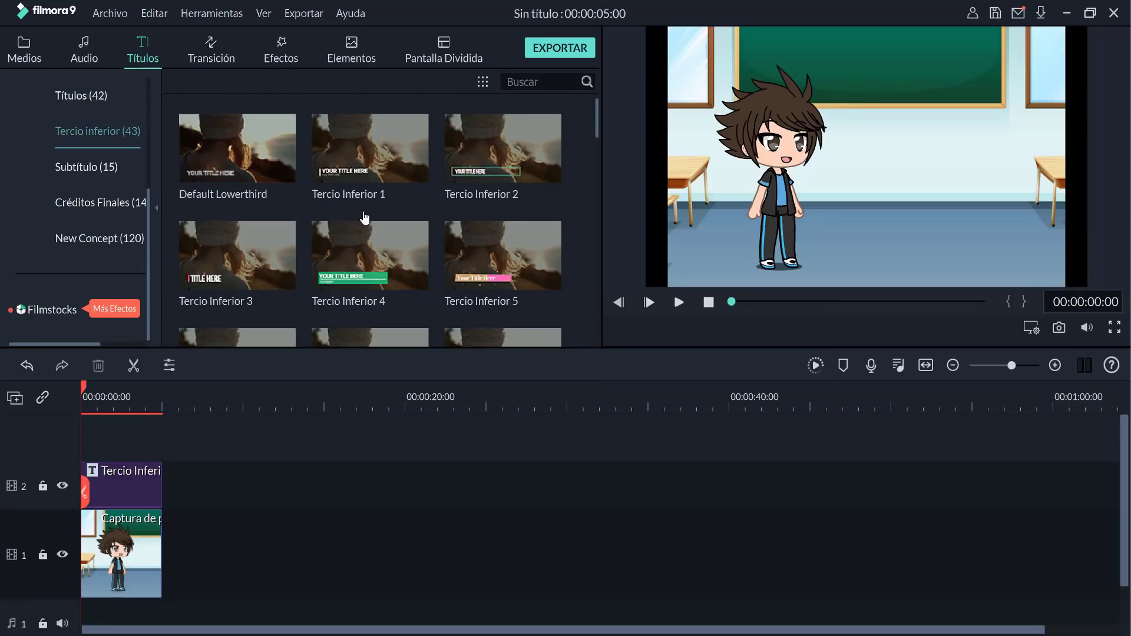
pyautogui.press('space')
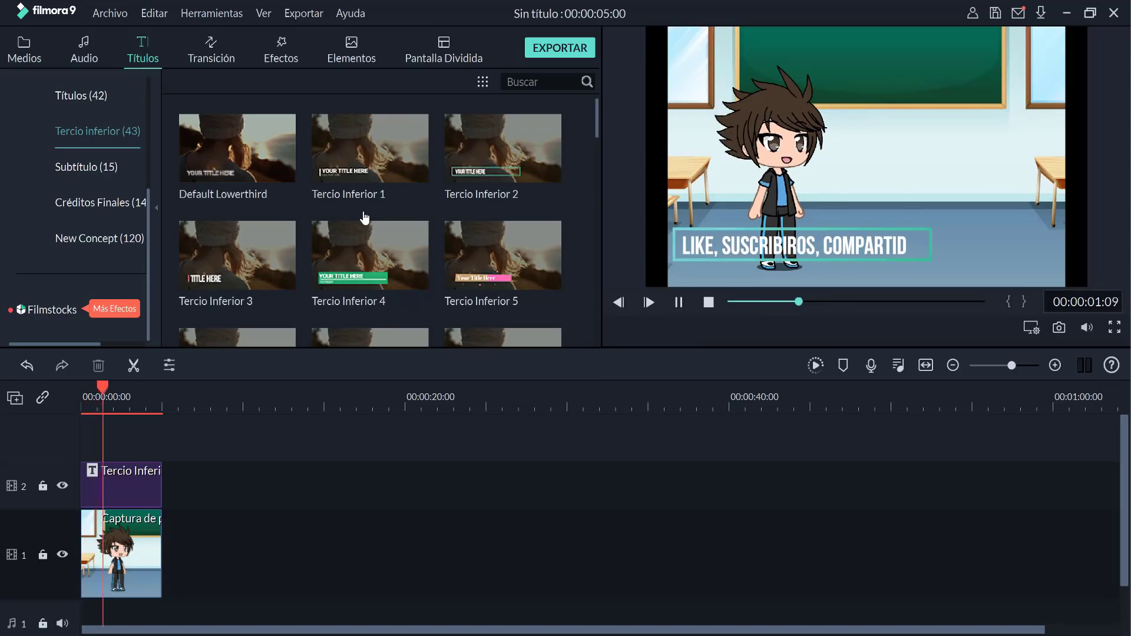
pyautogui.press('space')
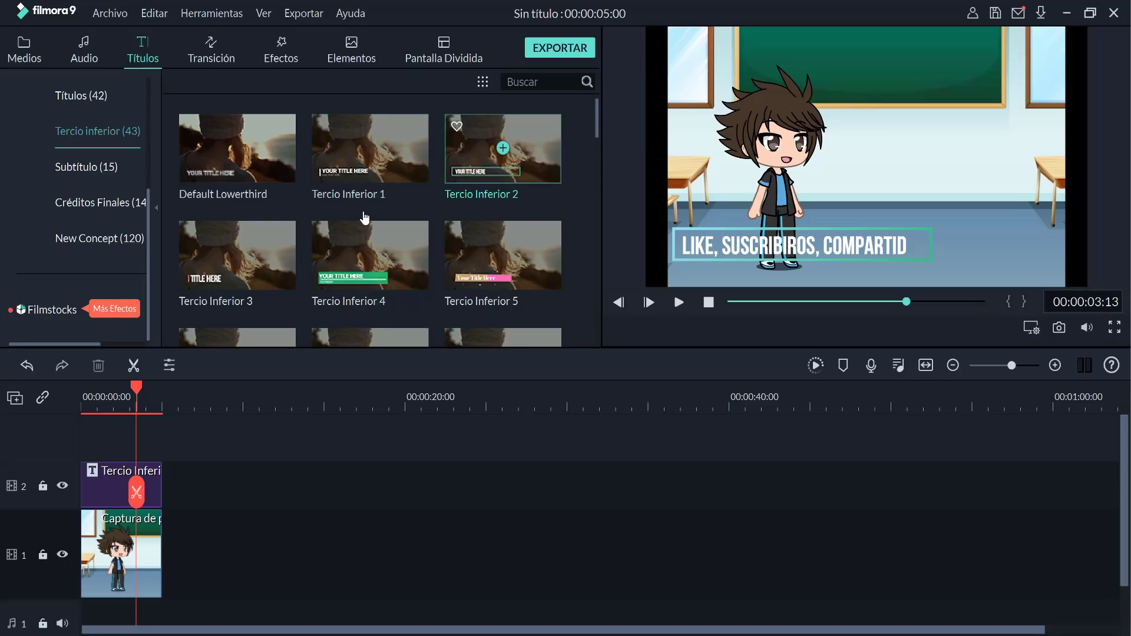
# - Show the project's media library and open the export window for the video
pyautogui.hotkey('alt', '1')
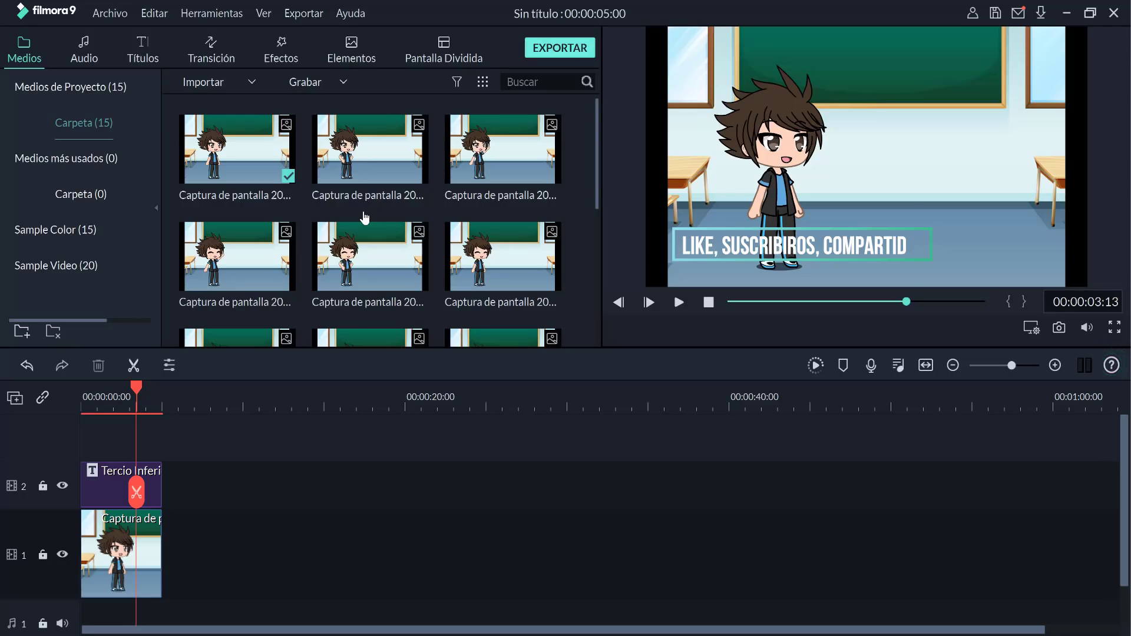
pyautogui.hotkey('ctrl', 'e')
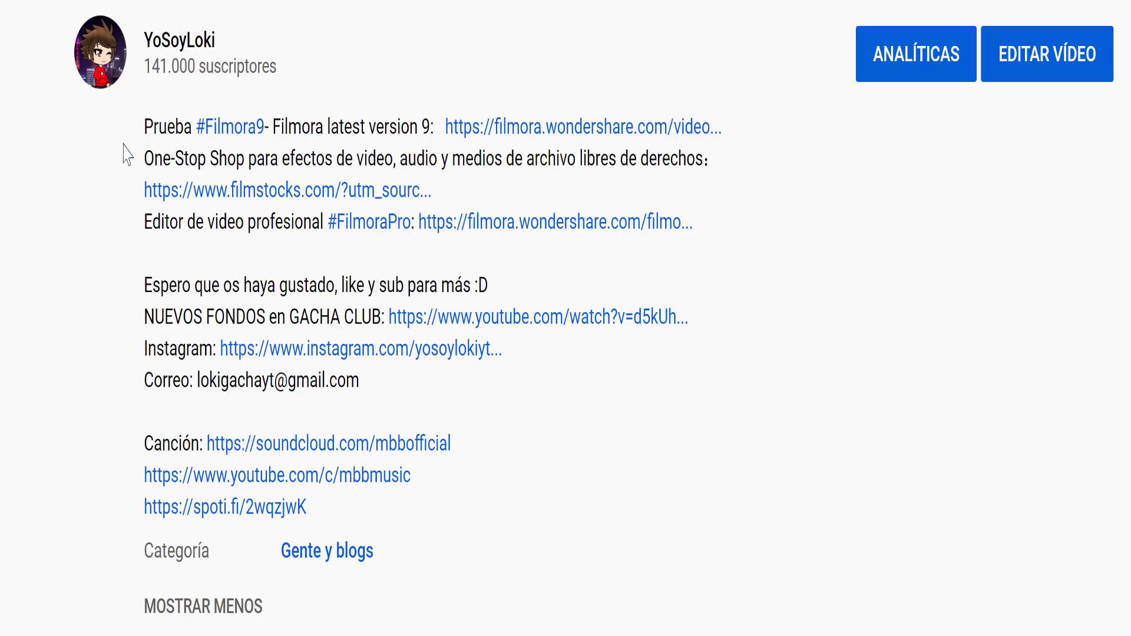
# - In the browser, open the Filmora9 link from the video description and dismiss the notification and Spanish-version prompts to reach the Windows download options
pyautogui.click(507, 137)
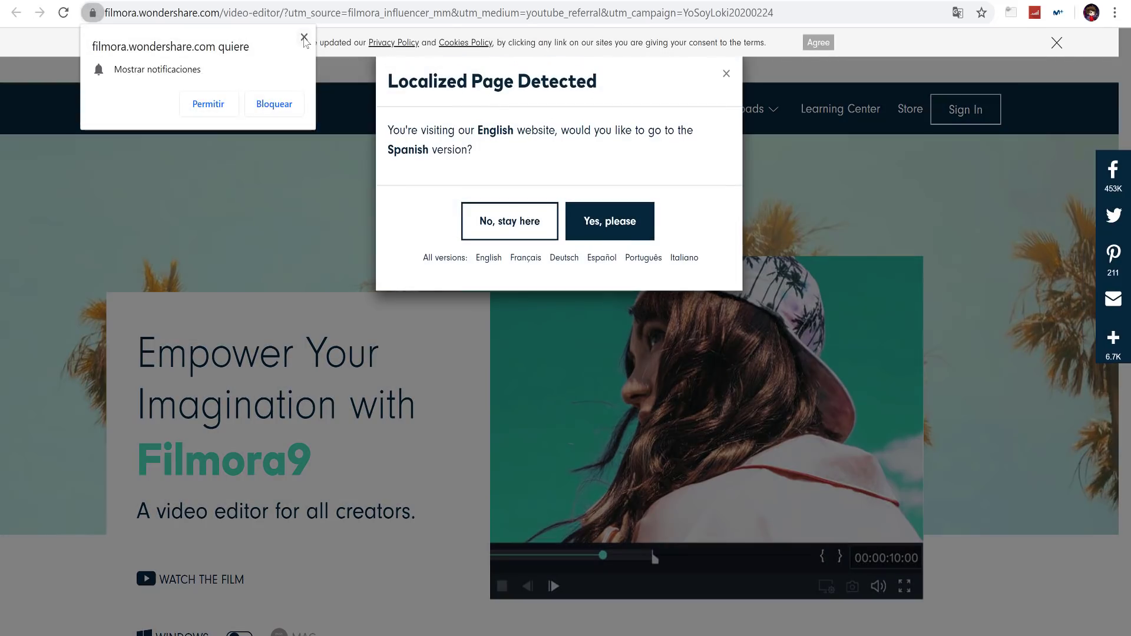
pyautogui.click(304, 38)
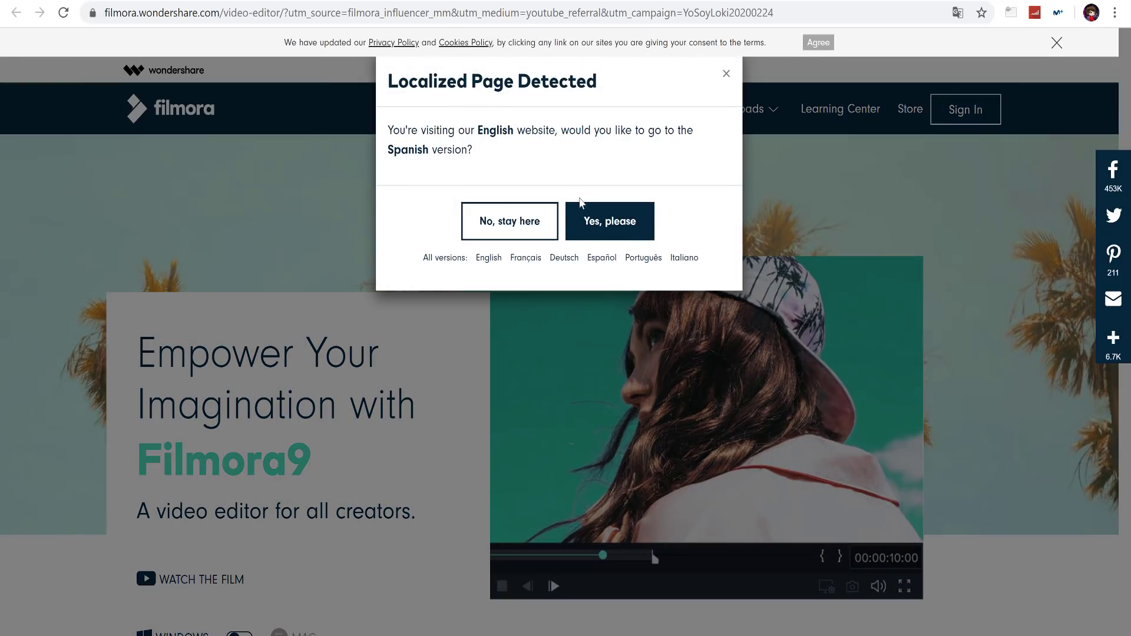
pyautogui.click(727, 74)
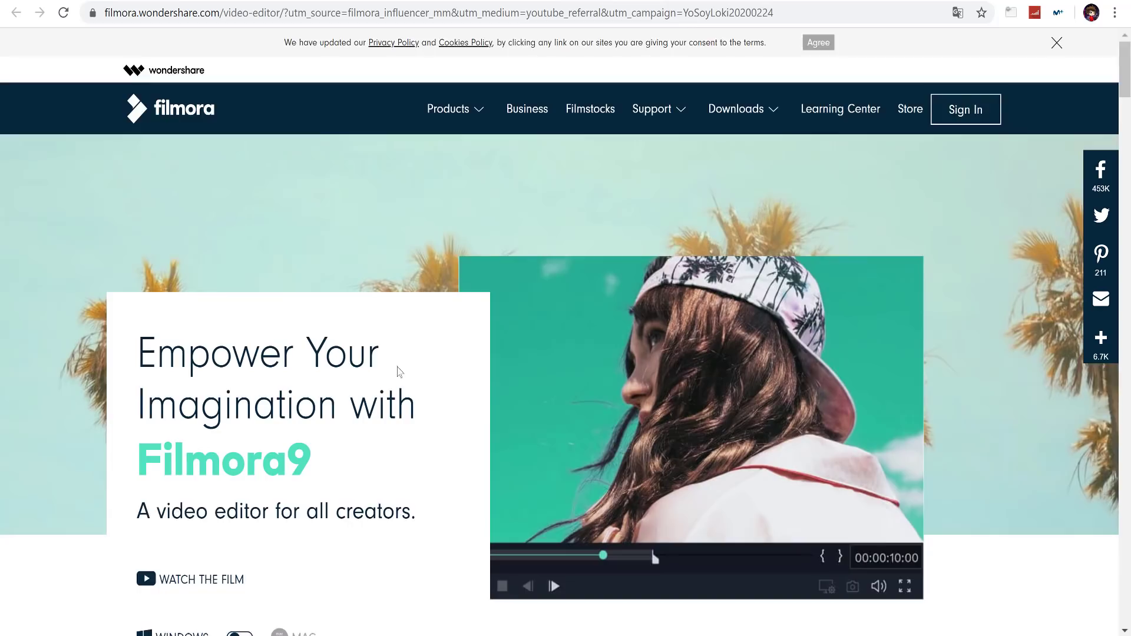
pyautogui.scroll(-5, 361, 392)
pyautogui.scroll(2, 235, 288)
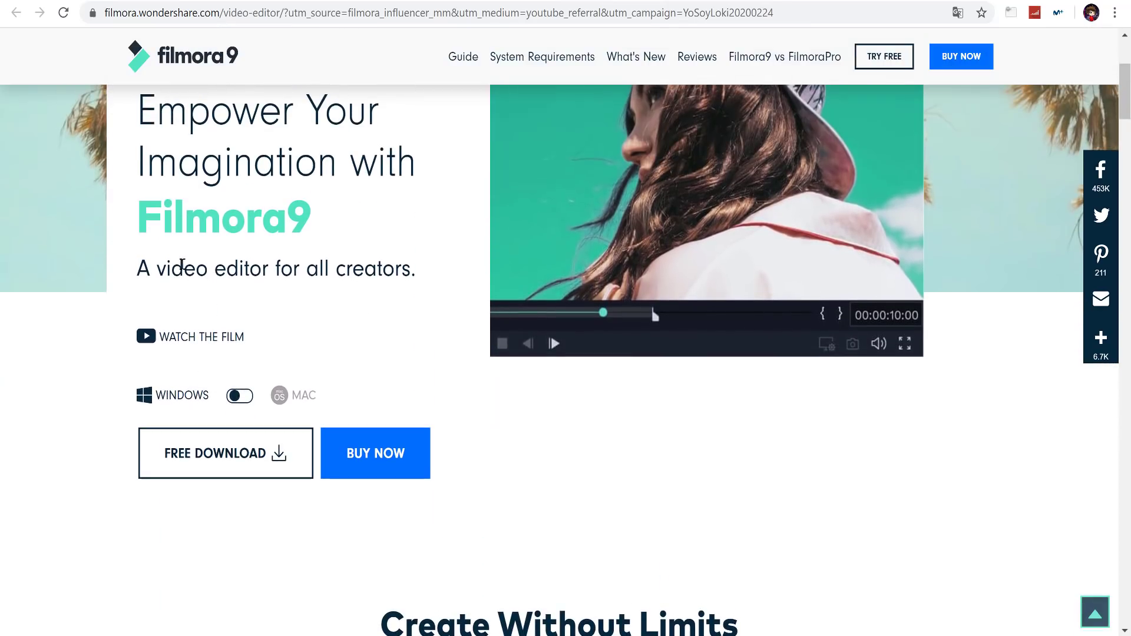